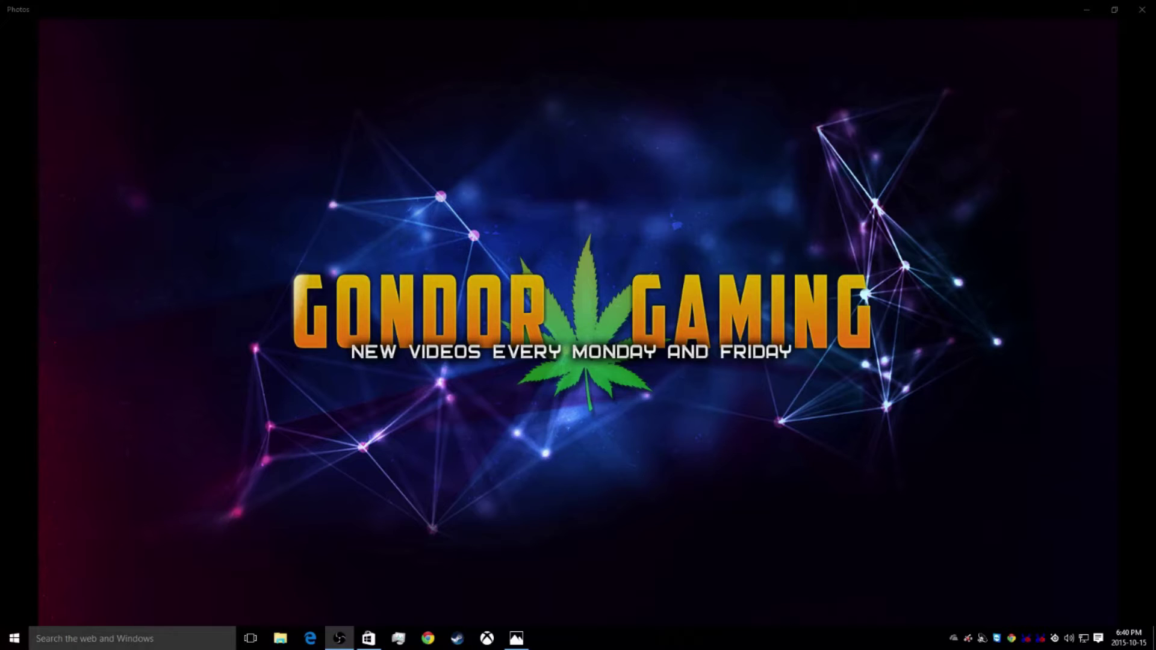
Step: Search the Microsoft Store for 'xbox' and open the Xbox app's product page
click(367, 639)
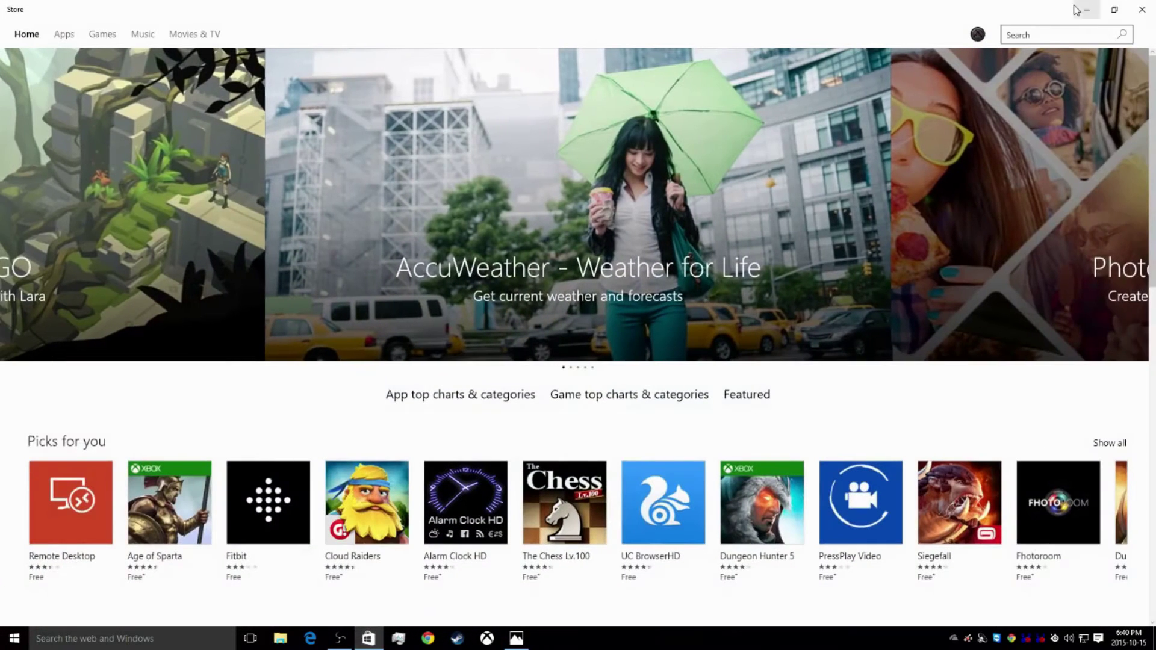
click(1045, 42)
text(xbox)
key(Return)
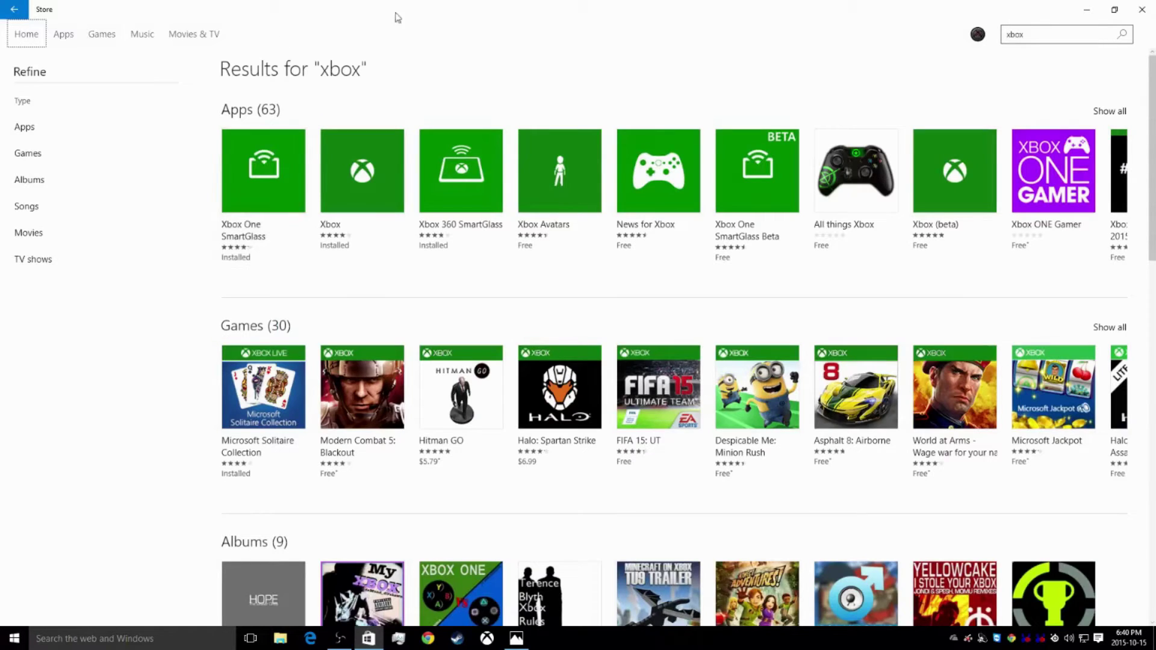
click(350, 179)
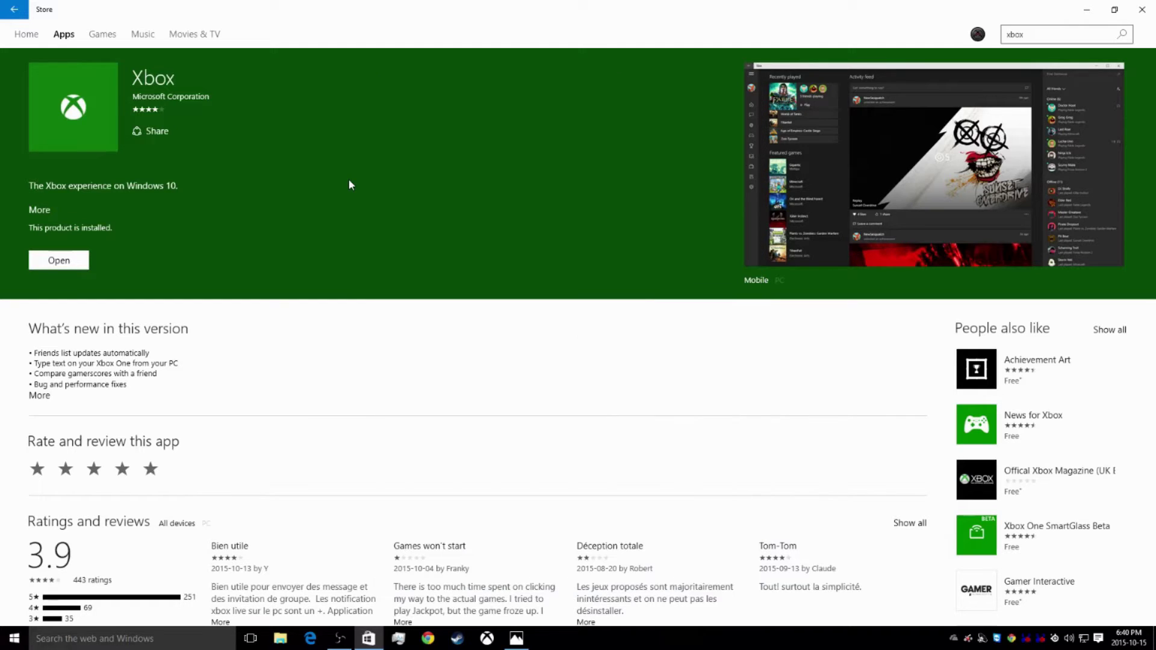
Step: Launch the Xbox app from the taskbar and go to its Connect page
click(487, 639)
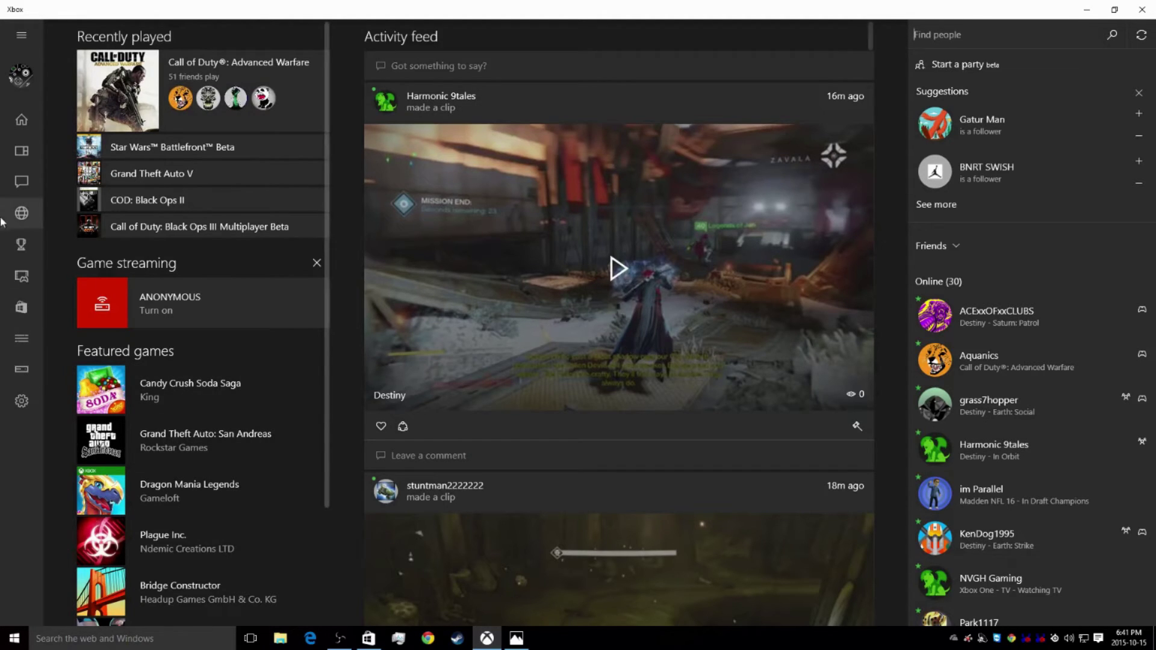
click(21, 369)
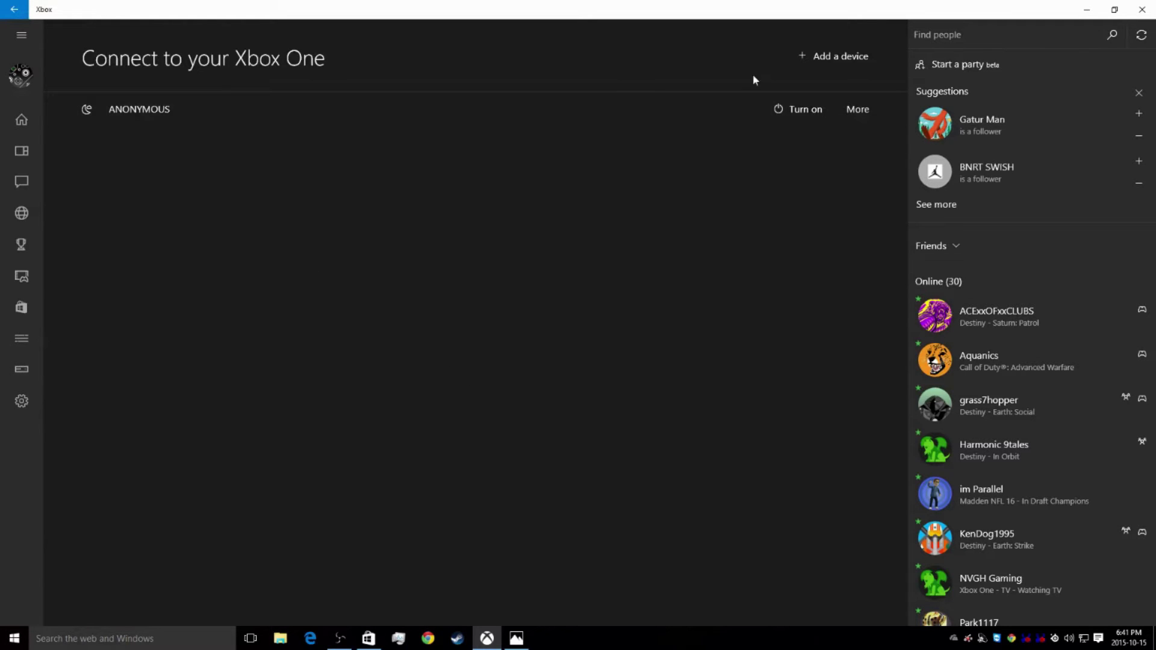
Step: Dismiss the Add a device dialog and power on the ANONYMOUS console
click(844, 56)
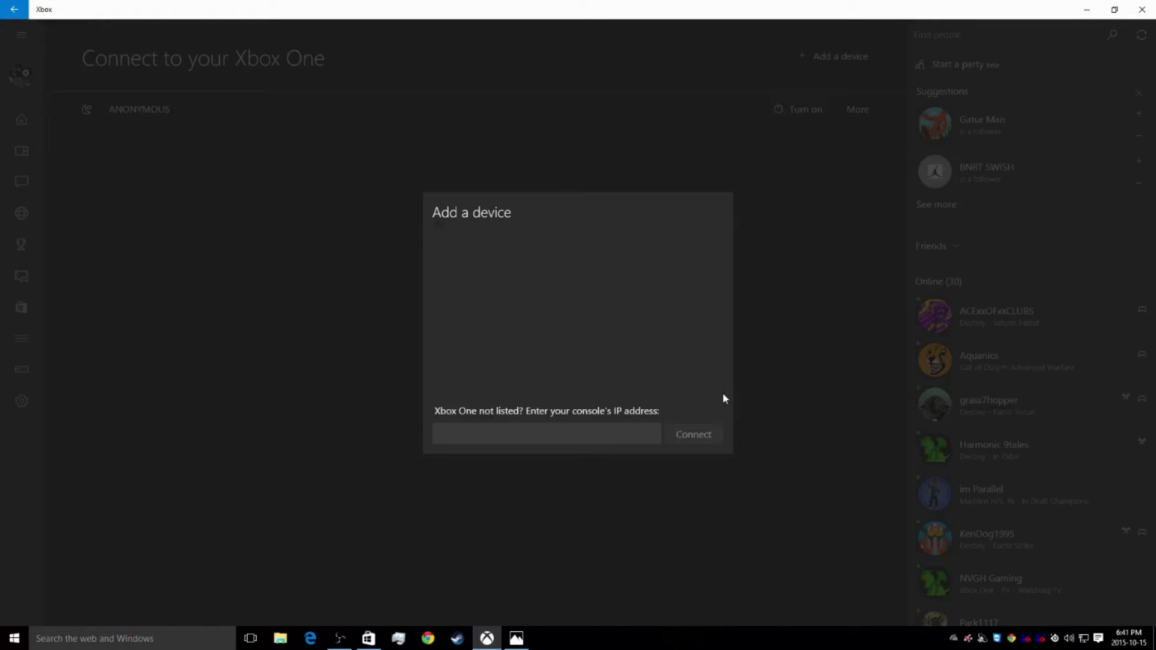
click(796, 416)
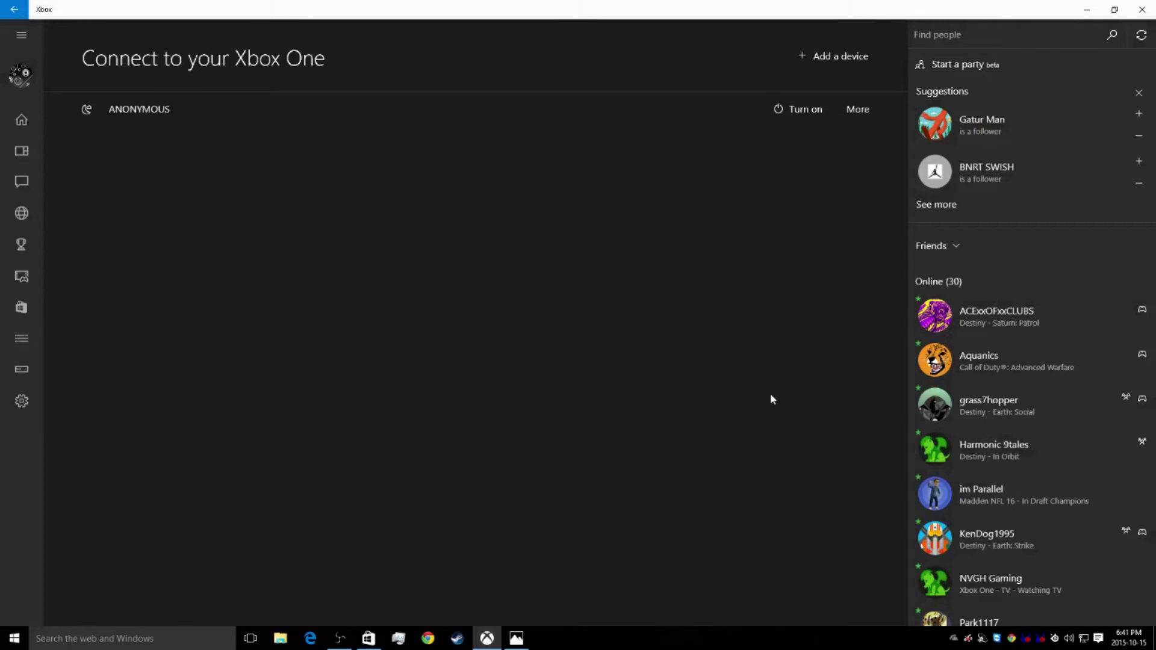
click(805, 109)
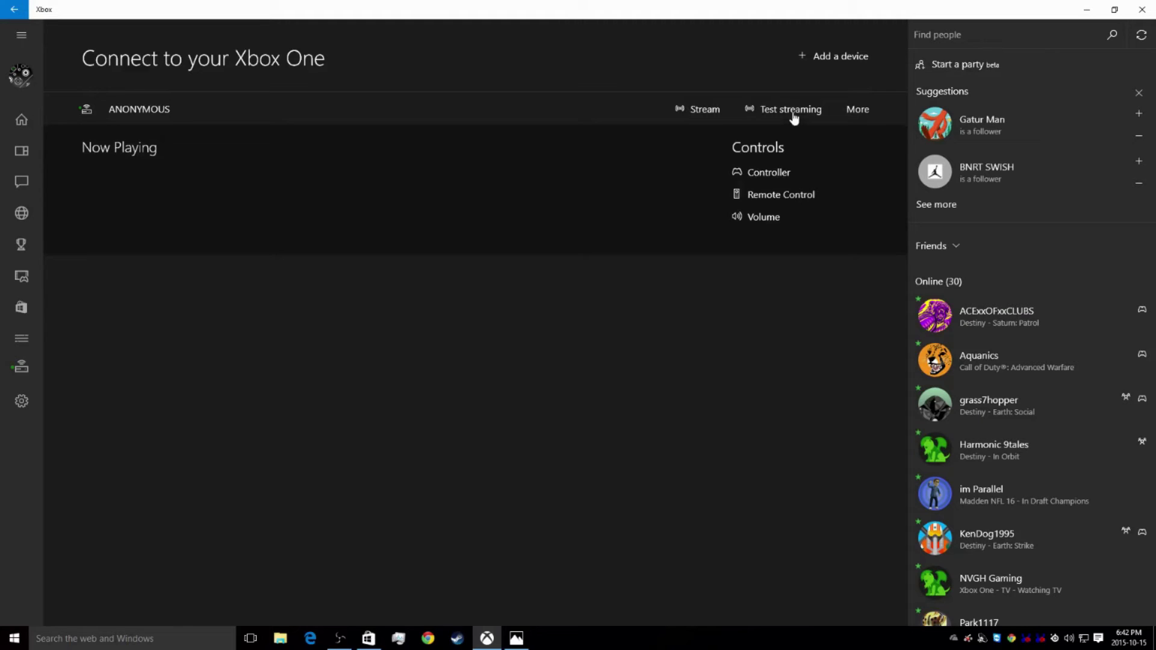
Step: Stream the console to the PC and launch Call of Duty: Advanced Warfare
click(698, 109)
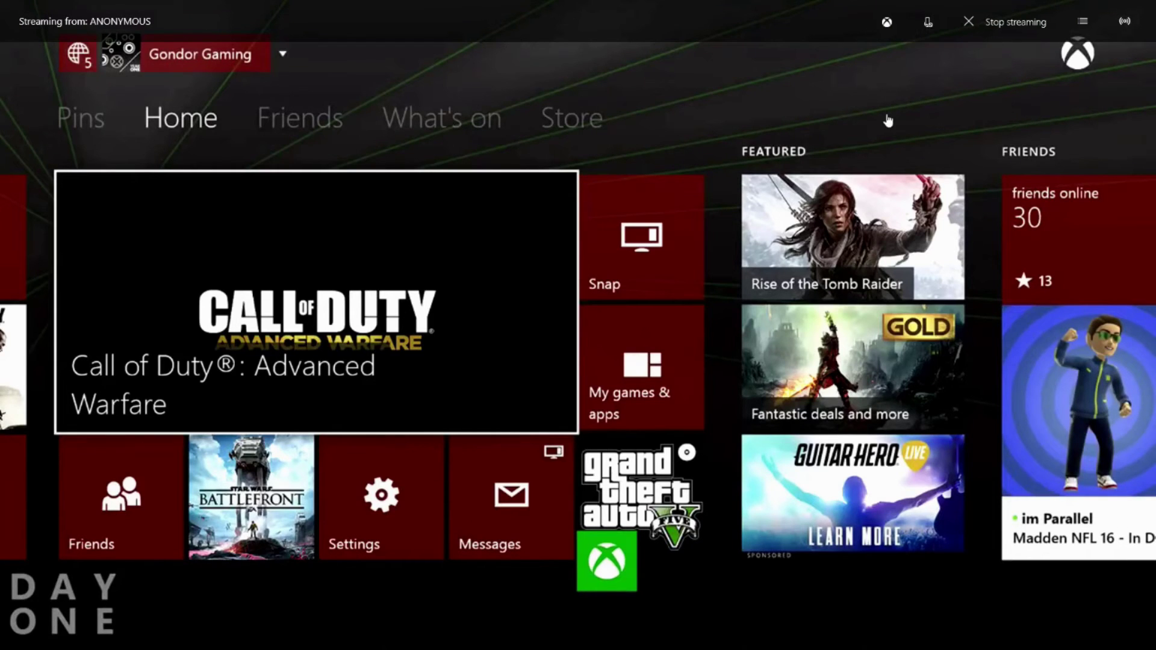
key(Return)
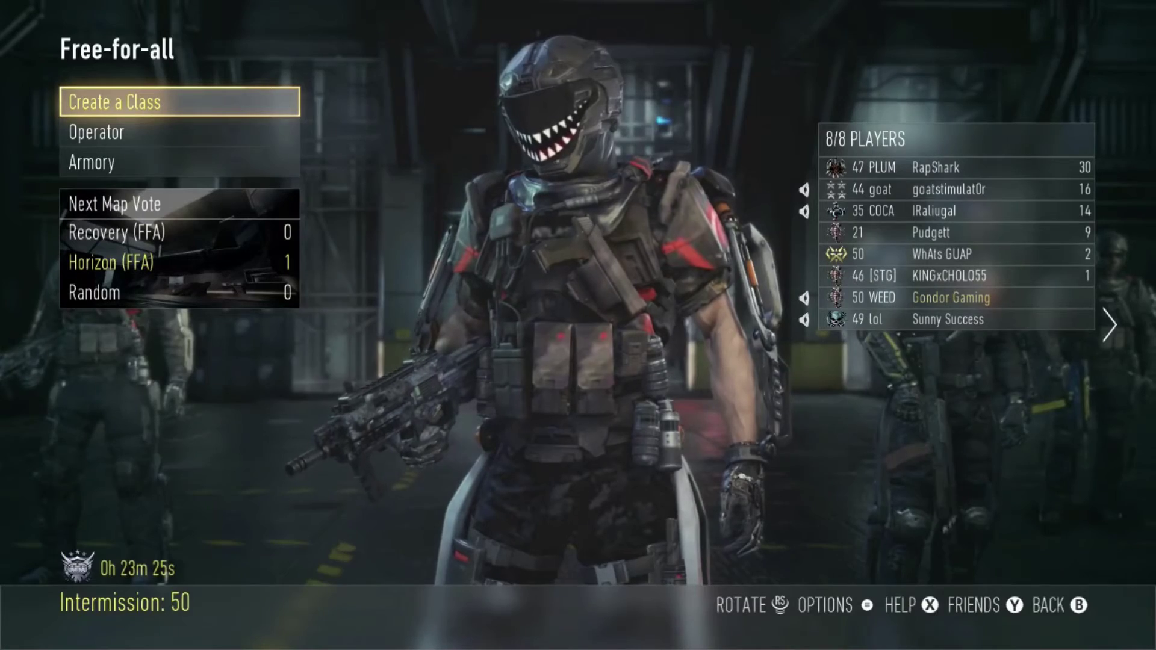
key(Right)
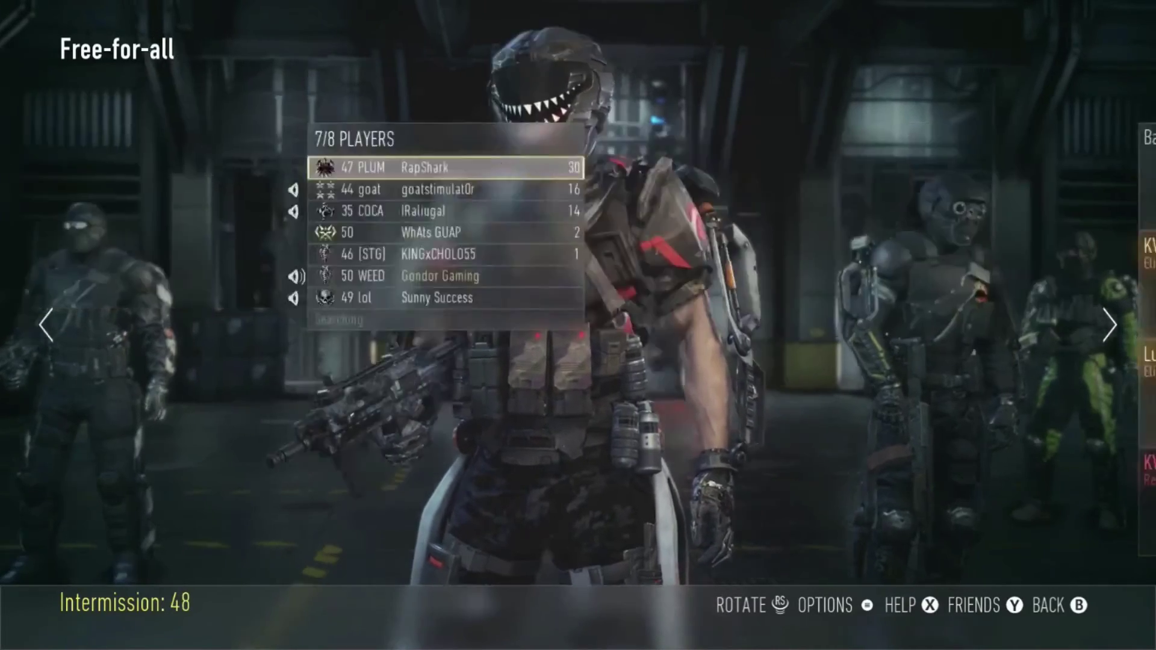
key(Left)
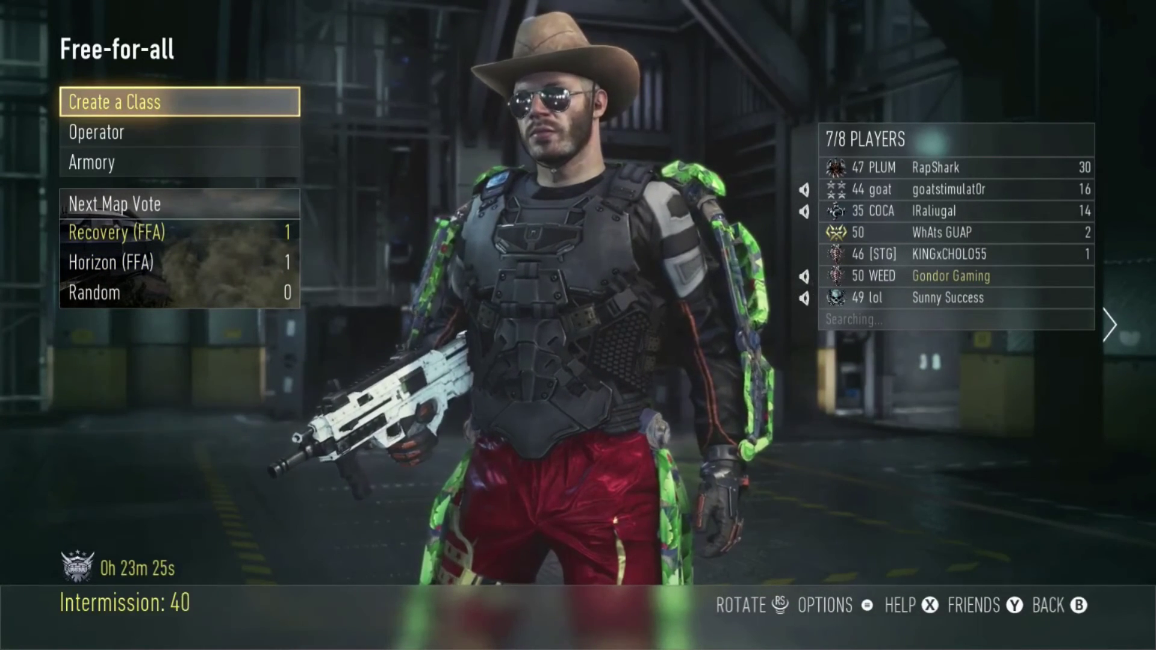
key(Down)
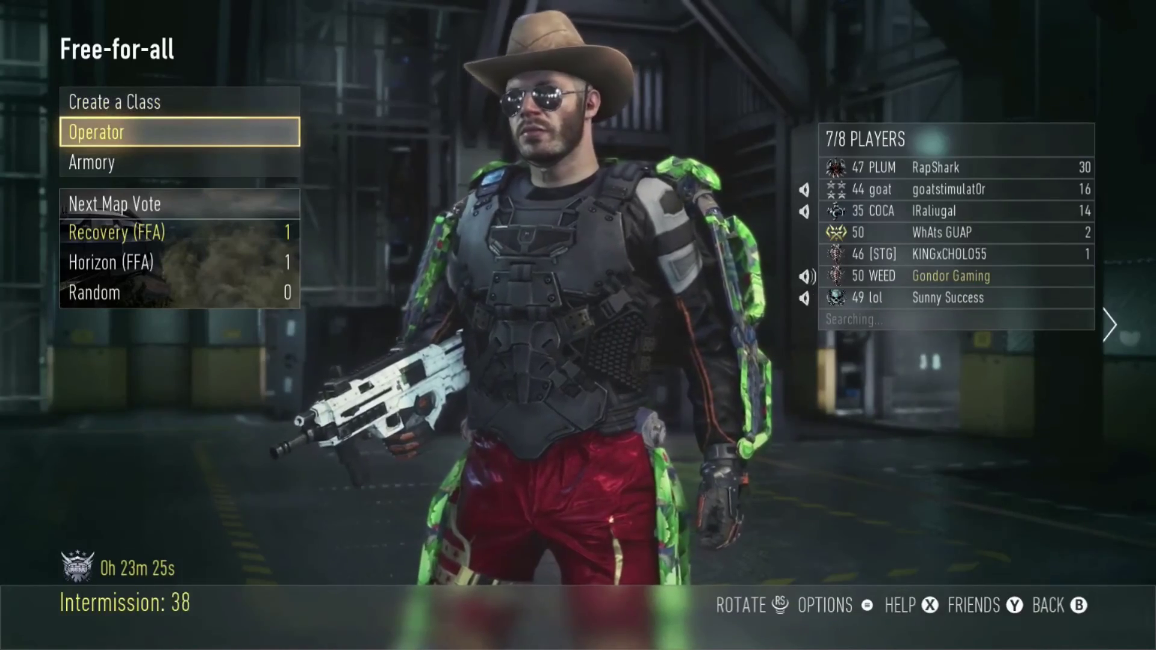
key(Right)
key(Down)
key(Down)
key(Down)
key(Down)
key(Down)
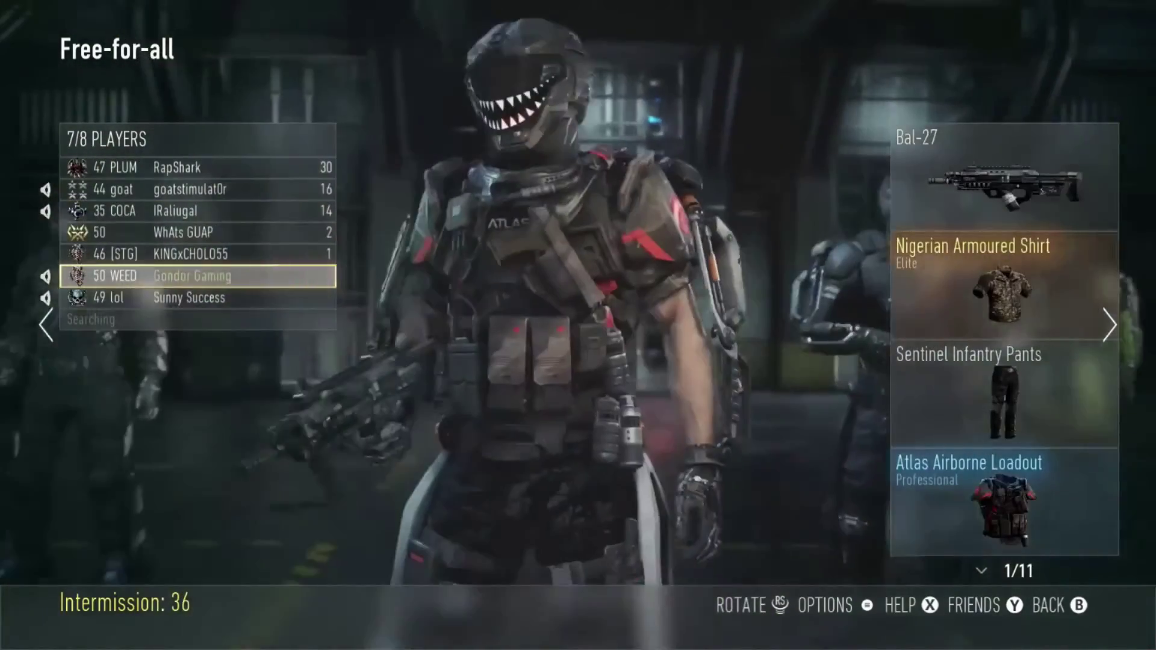
key(Down)
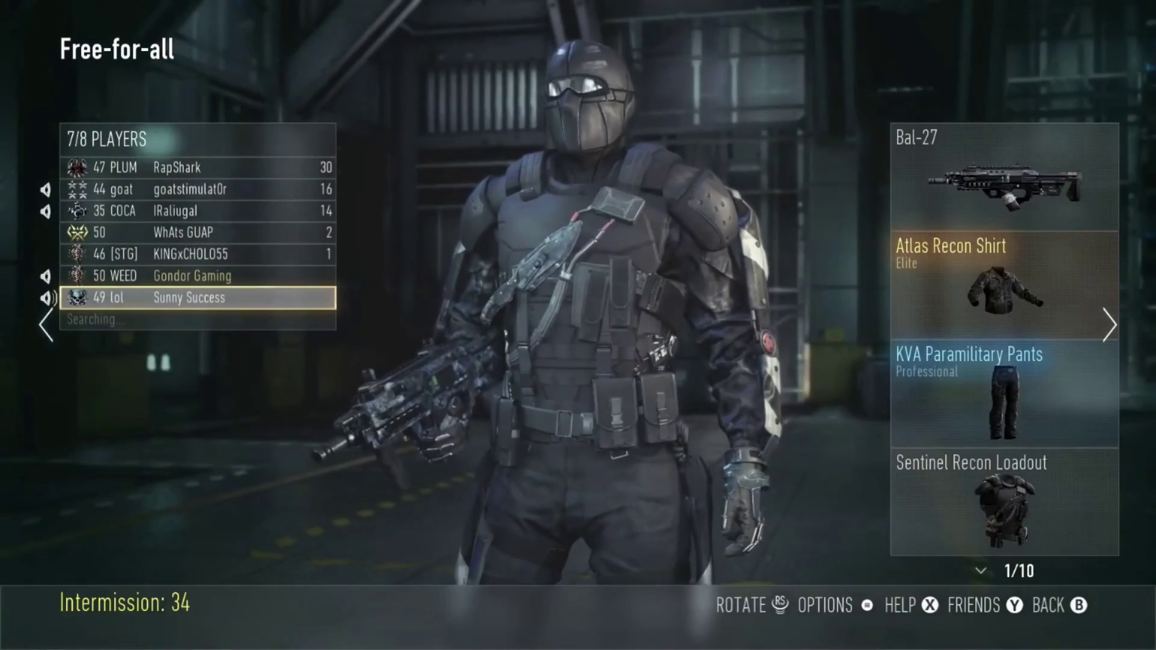
key(Up)
key(Down)
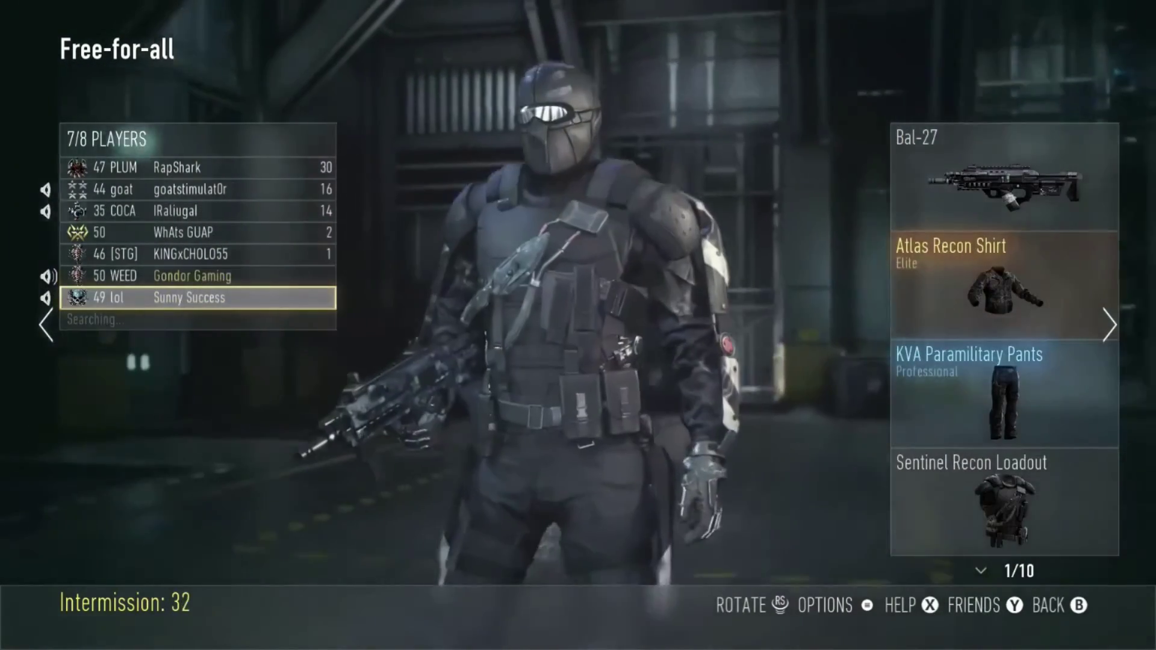
key(Escape)
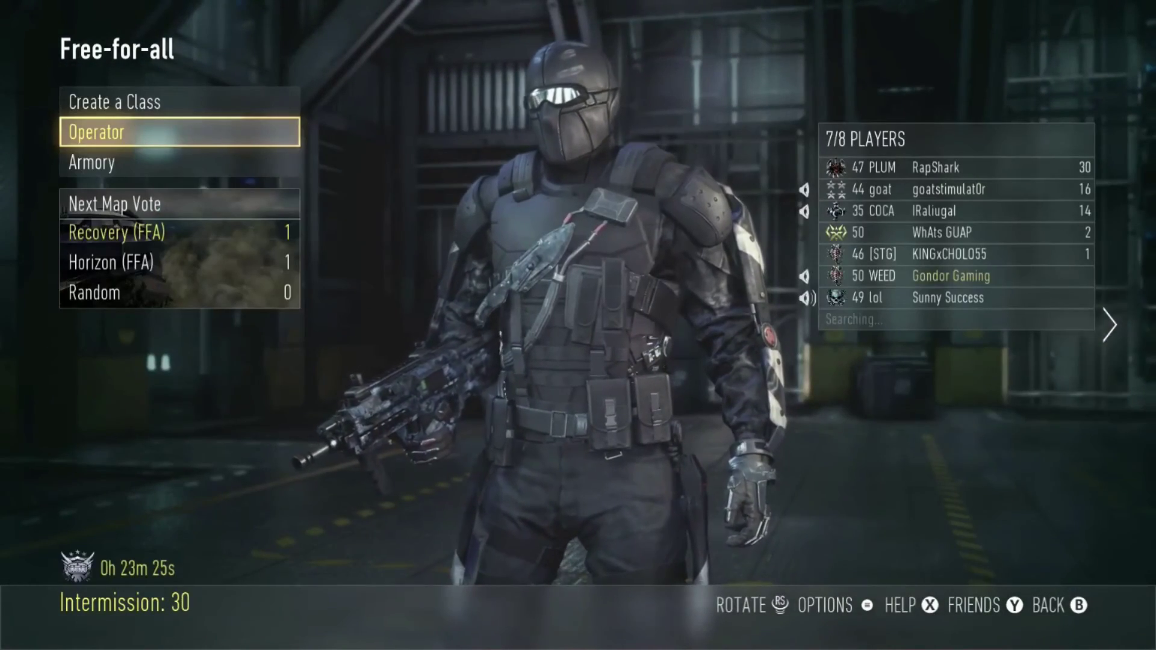
key(Down)
key(Up)
key(Return)
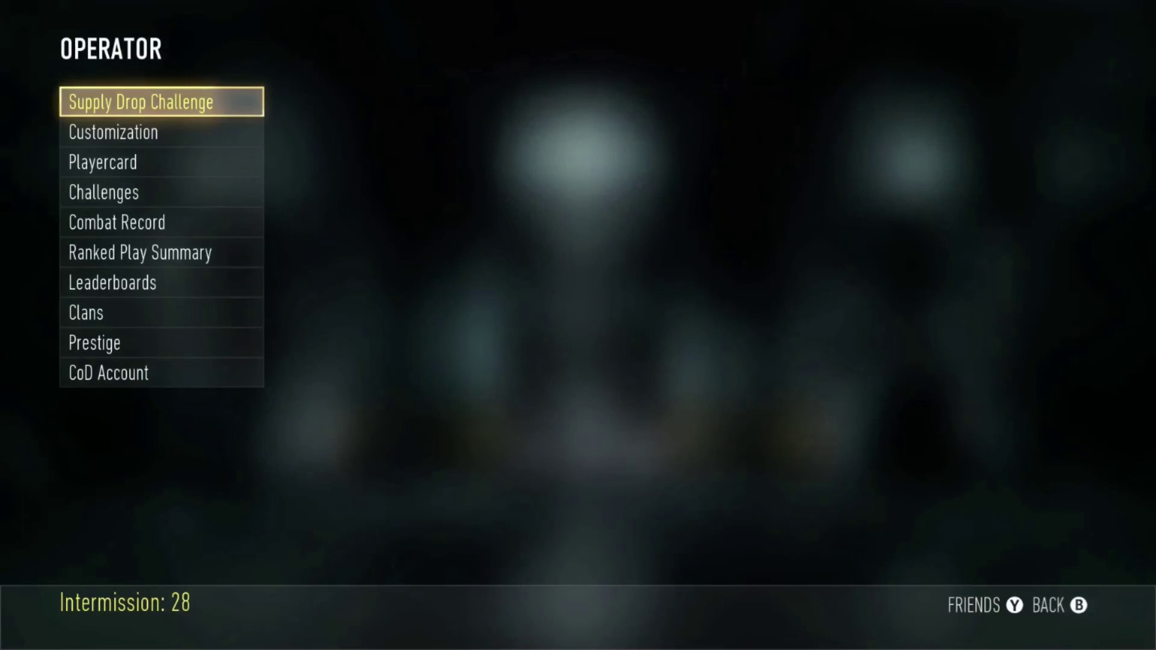
key(Escape)
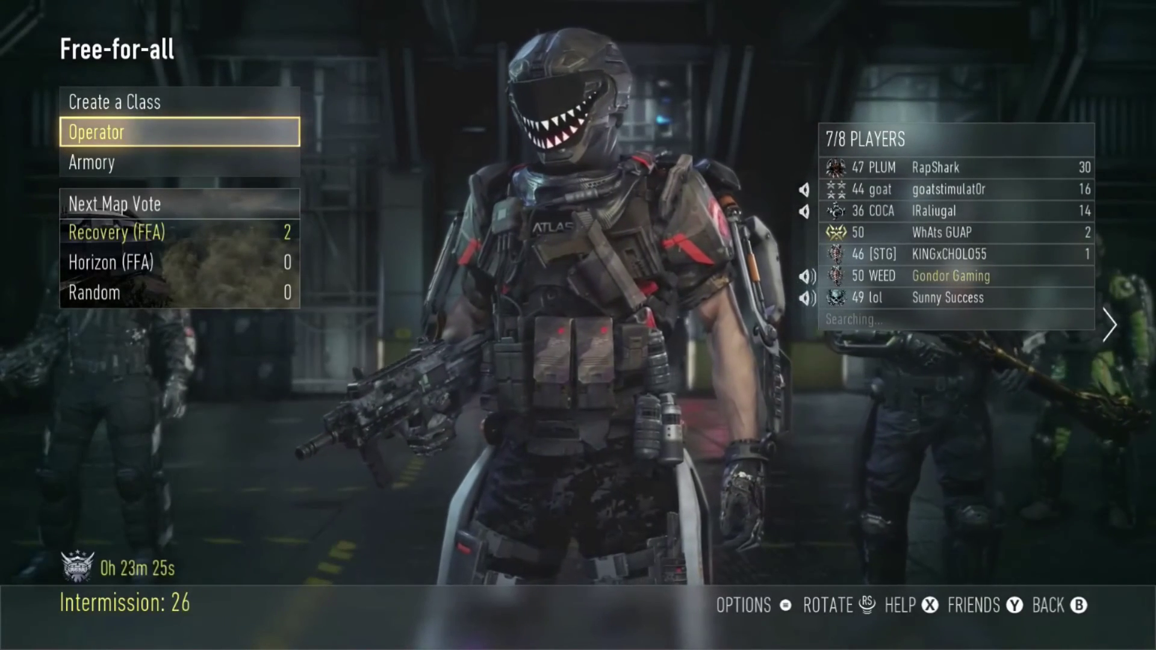